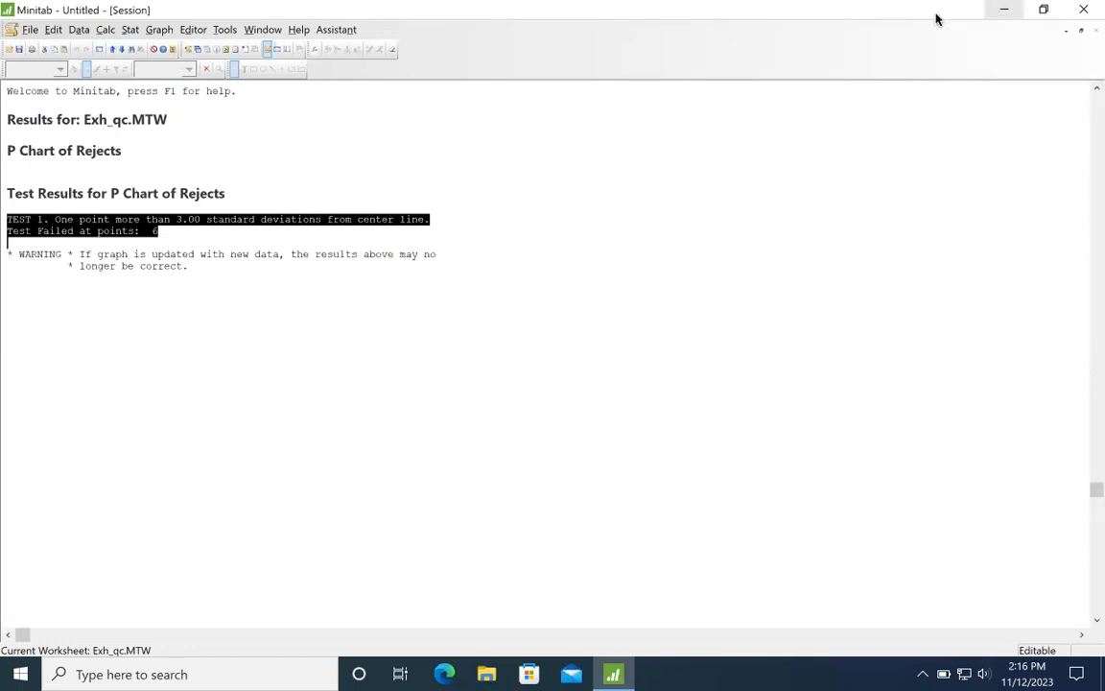
Restore the maximized session window and close the Exh_qc.MTW worksheet.
click(1082, 33)
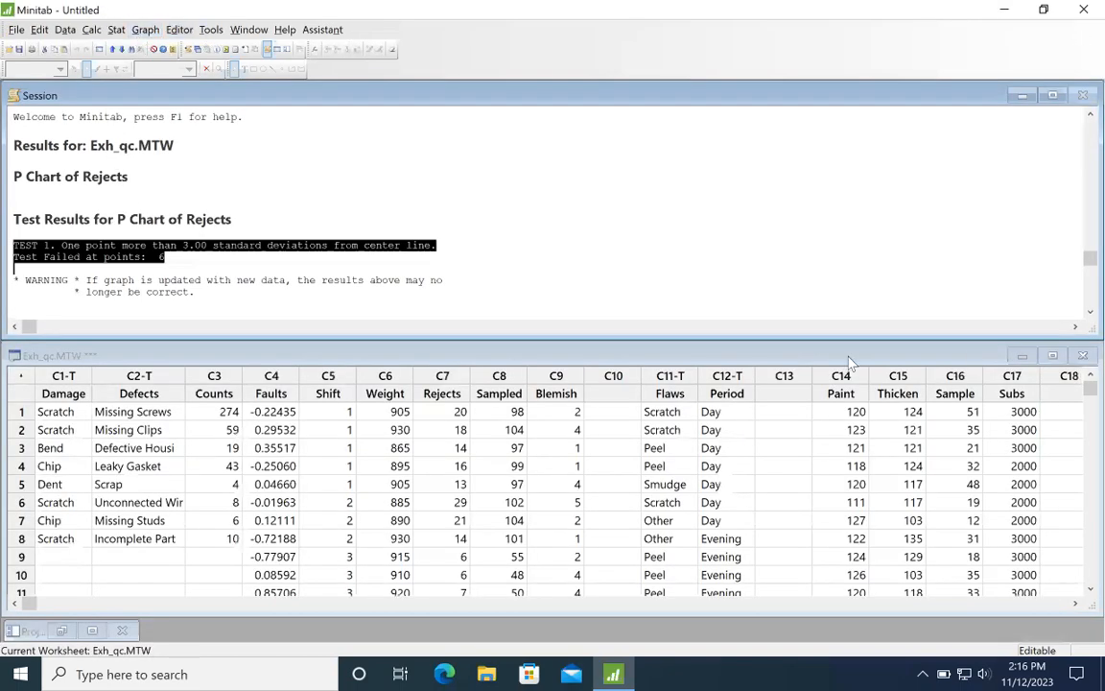
click(1081, 357)
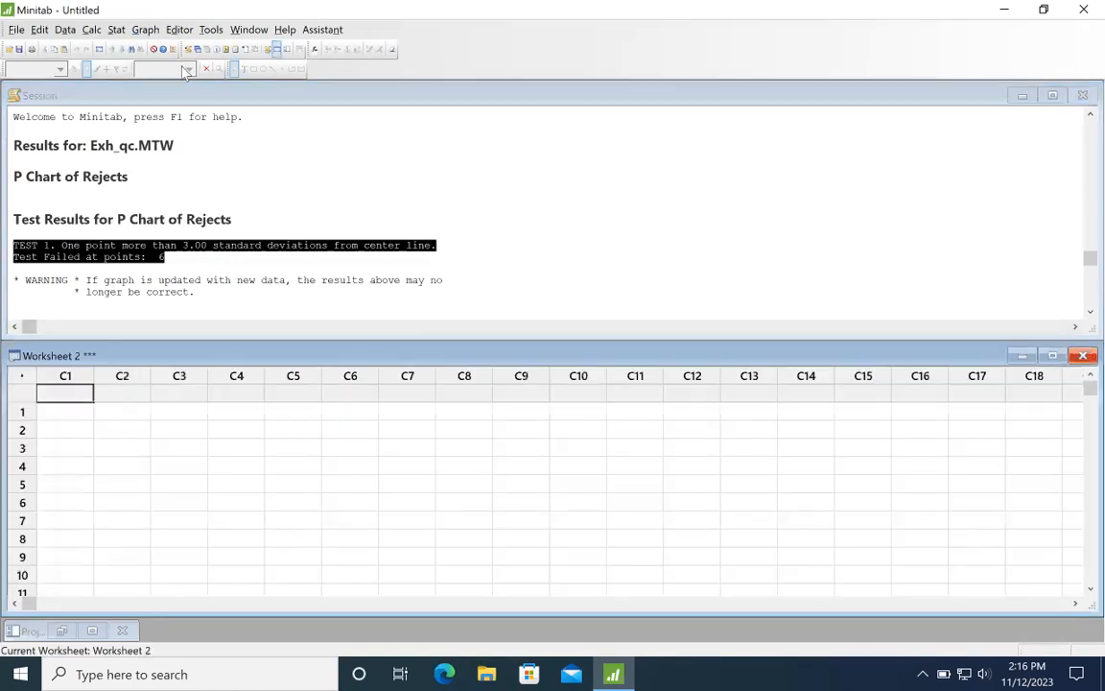
Read the help topic for the NP attributes chart and its worked example, then close the help and the chart dialog.
click(116, 30)
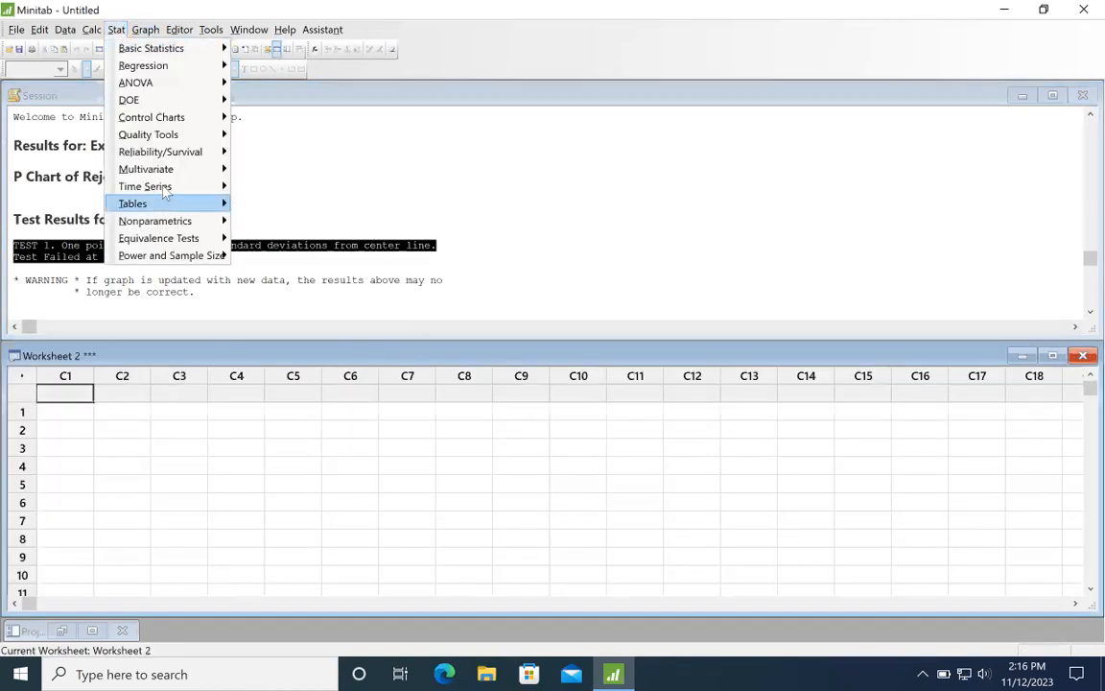
mouse_move(175, 117)
mouse_move(288, 173)
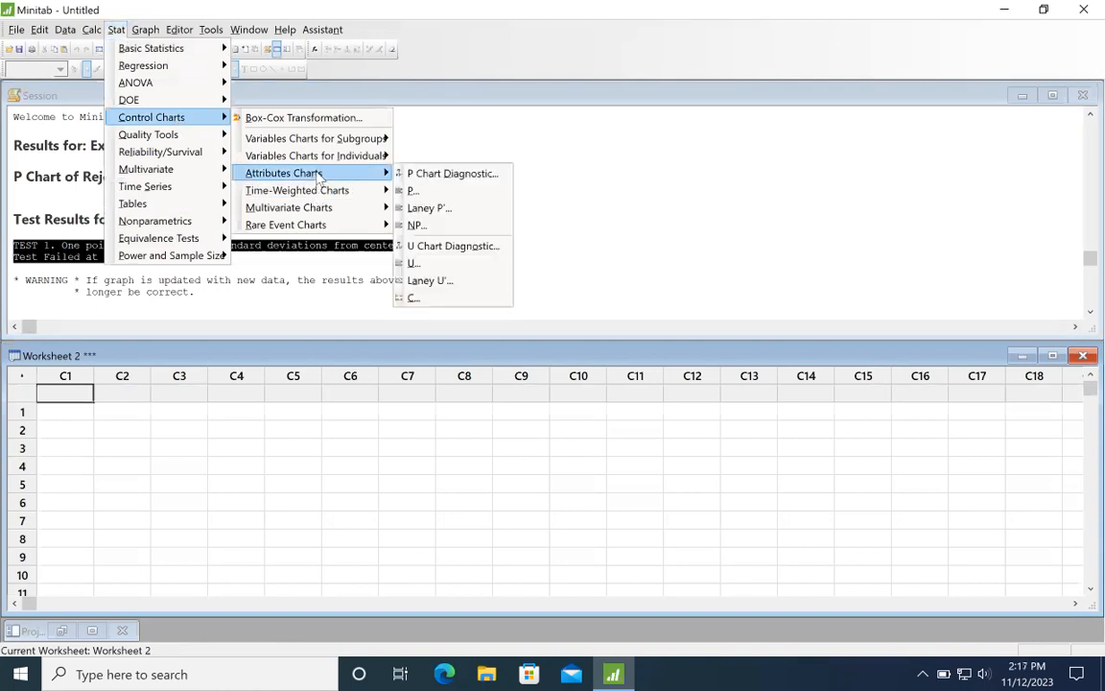
click(416, 224)
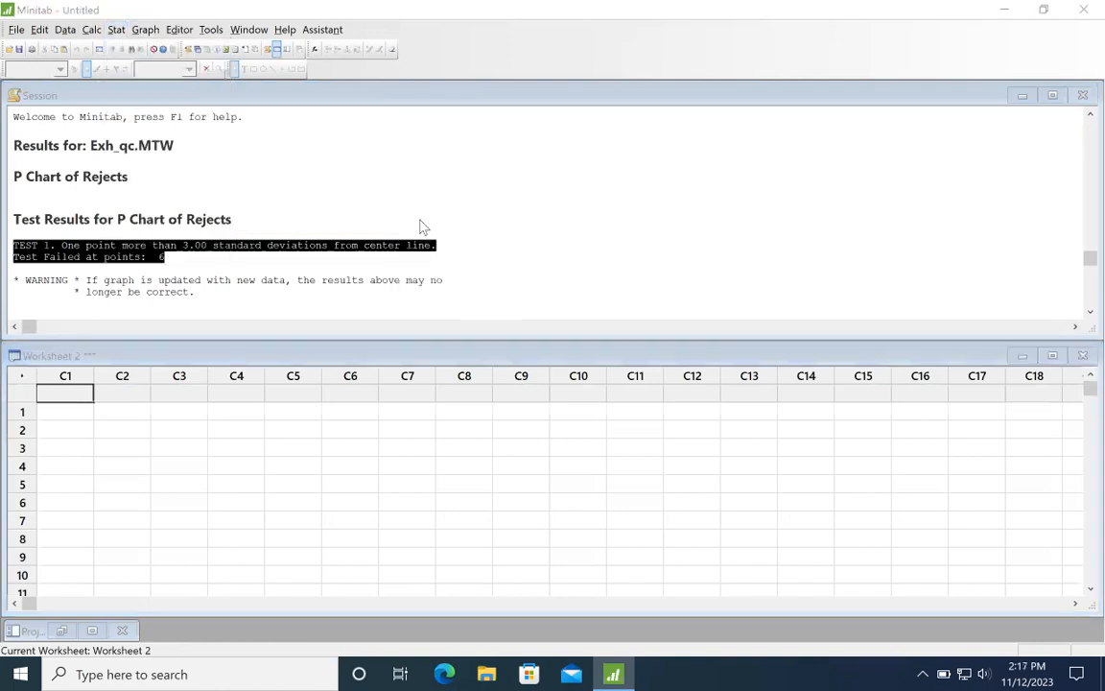
click(384, 450)
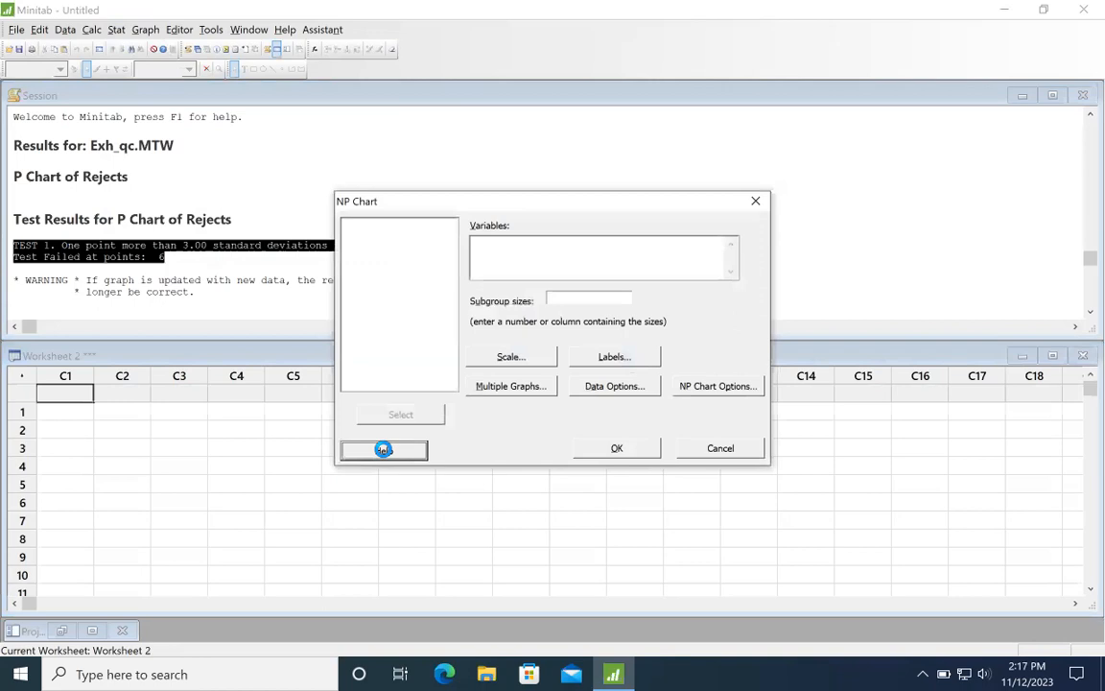
drag(718, 94, 685, 53)
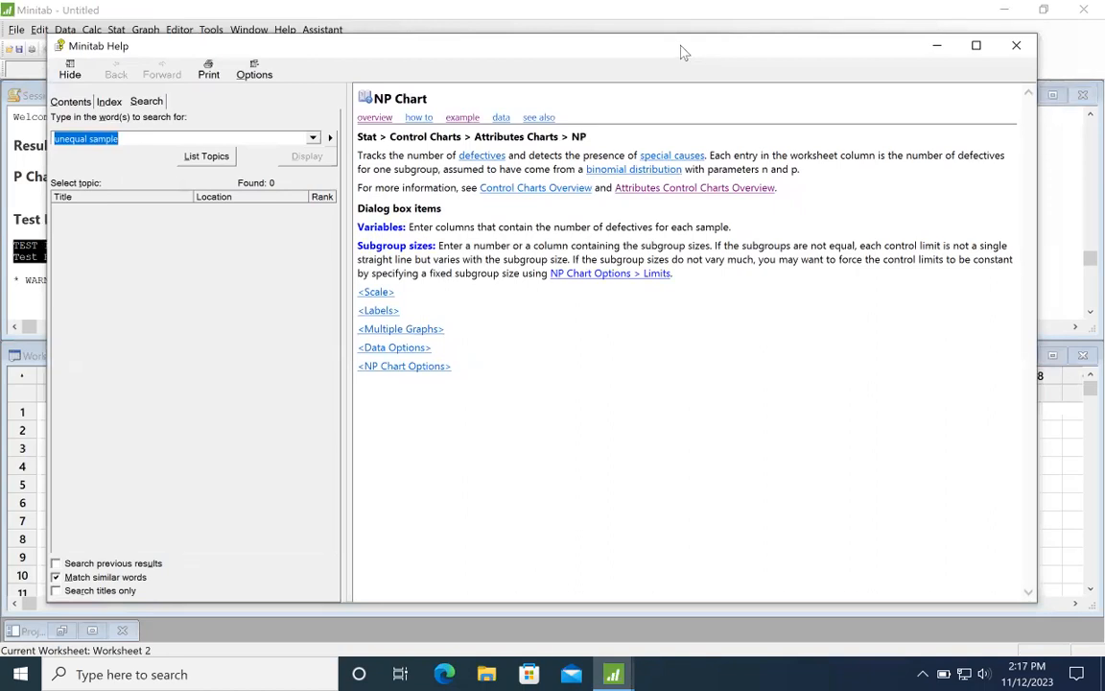
click(463, 119)
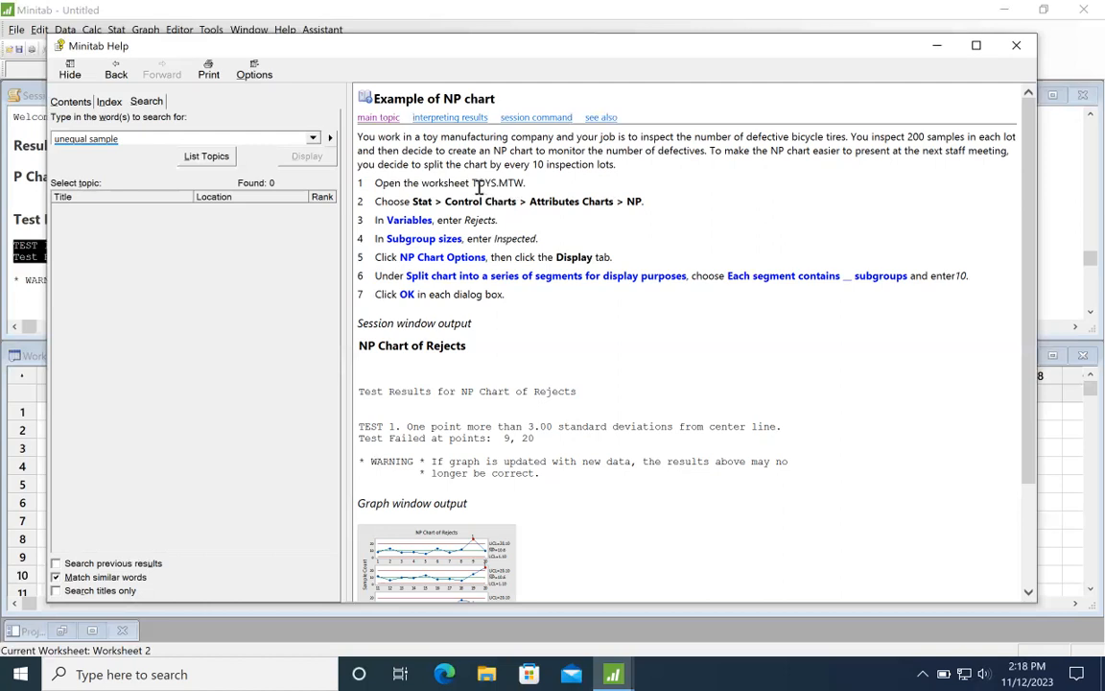
drag(473, 183, 490, 184)
click(480, 219)
click(1017, 46)
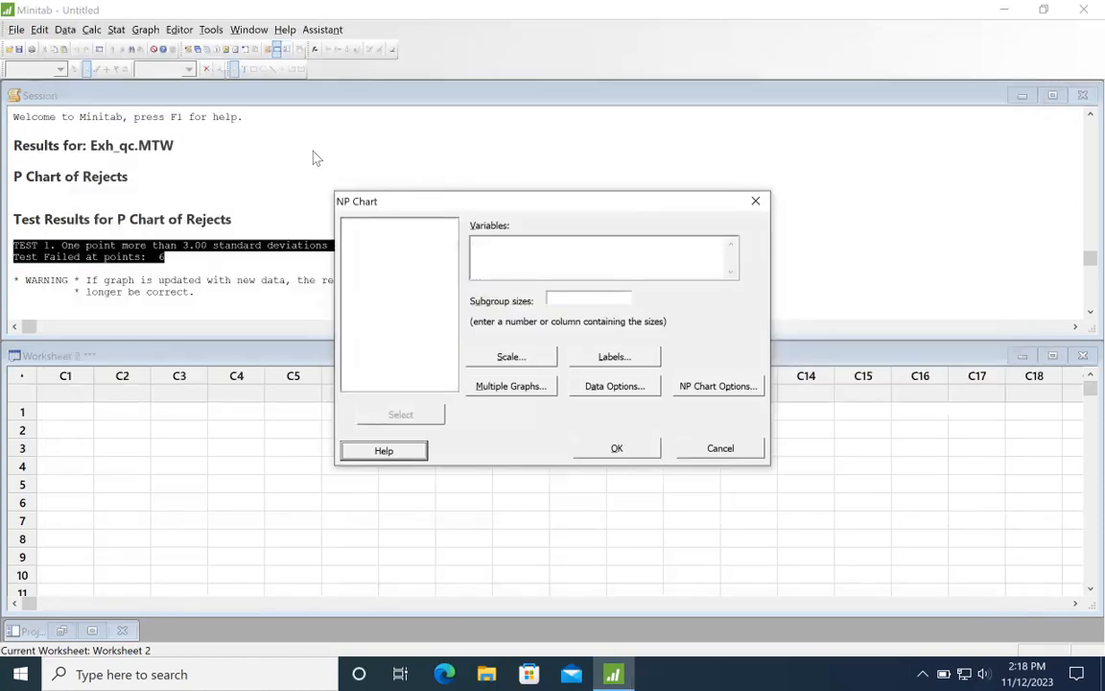
key(Escape)
Open the worksheet Toys.MTW from the Sample Data folder.
click(17, 30)
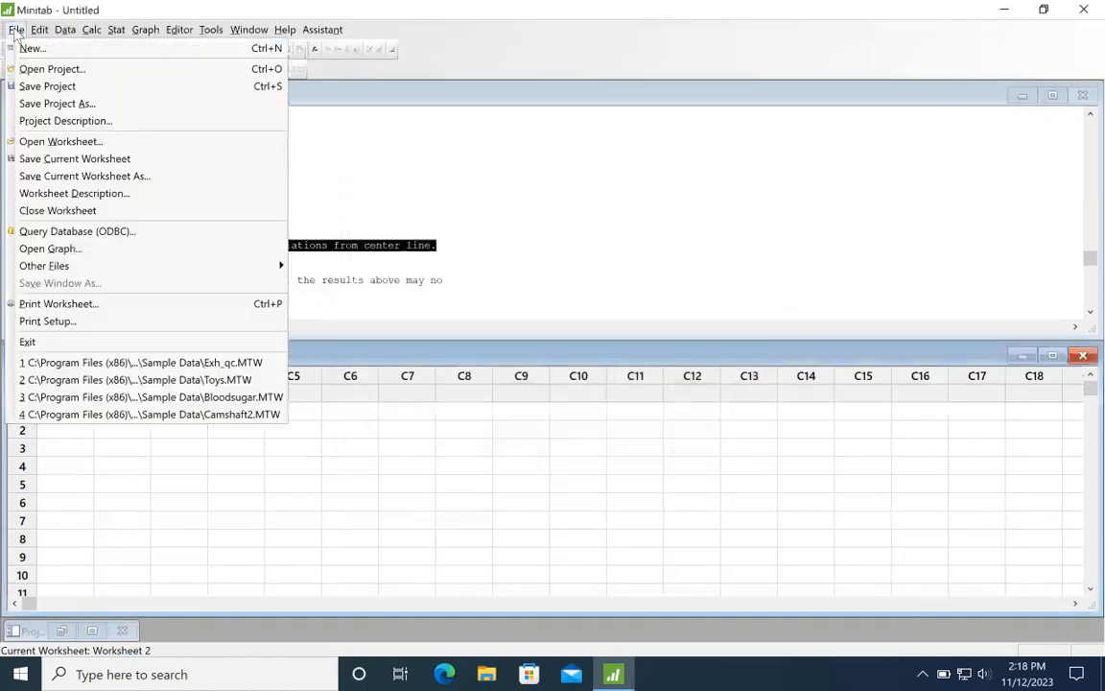
click(67, 143)
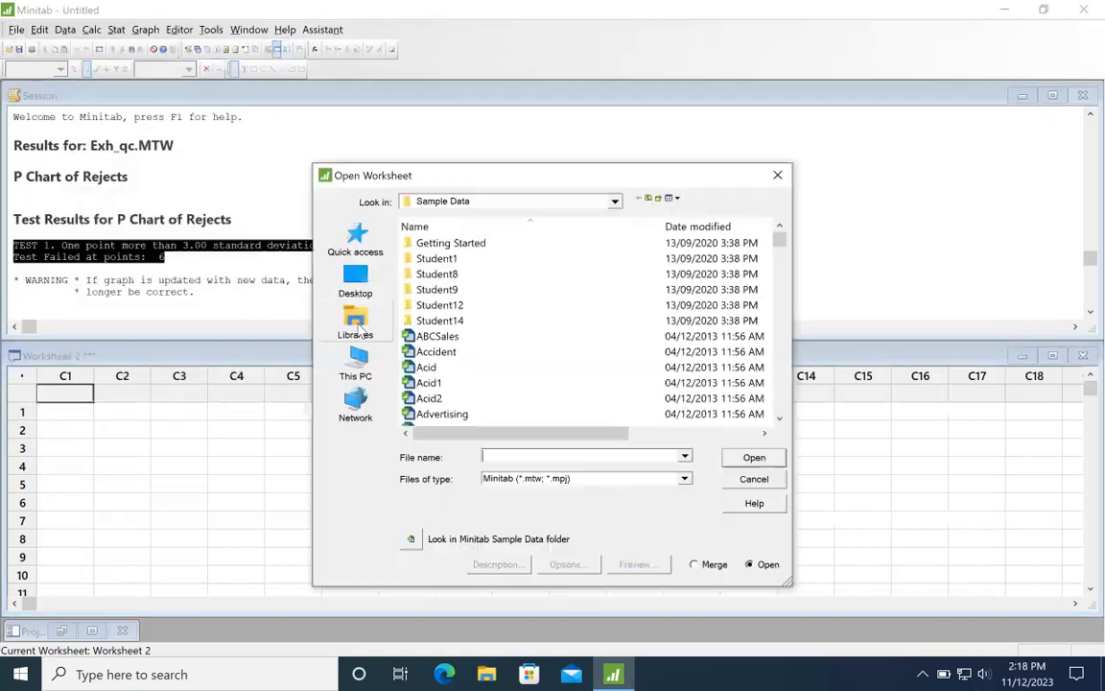
click(493, 457)
text(t)
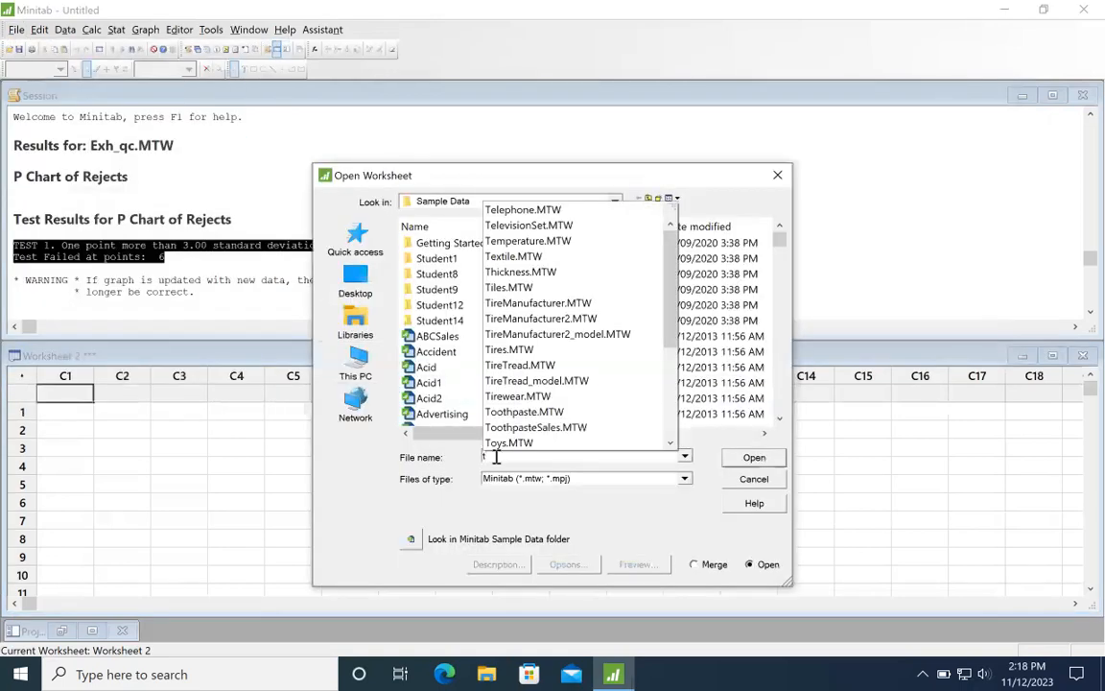
text(oys)
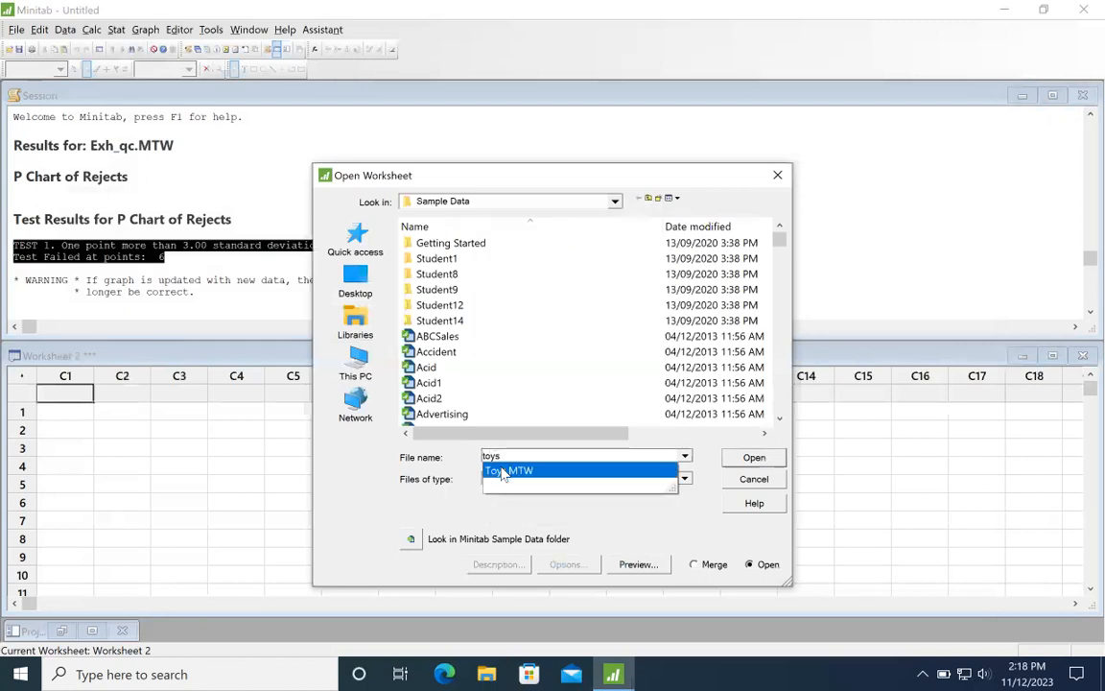
click(503, 474)
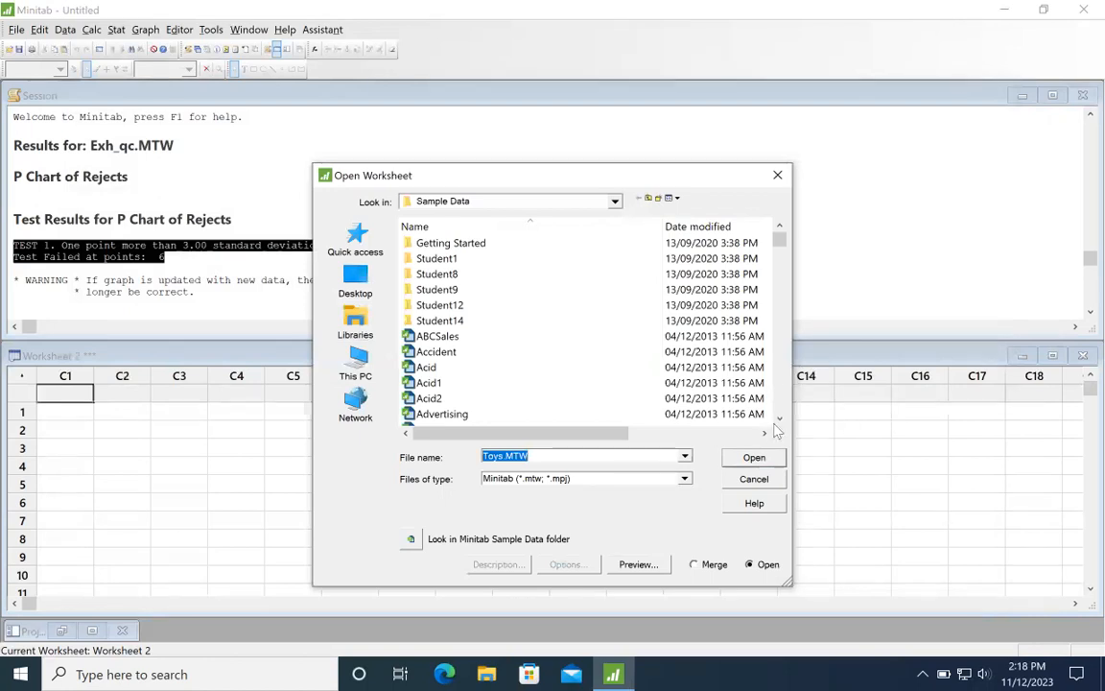
click(754, 458)
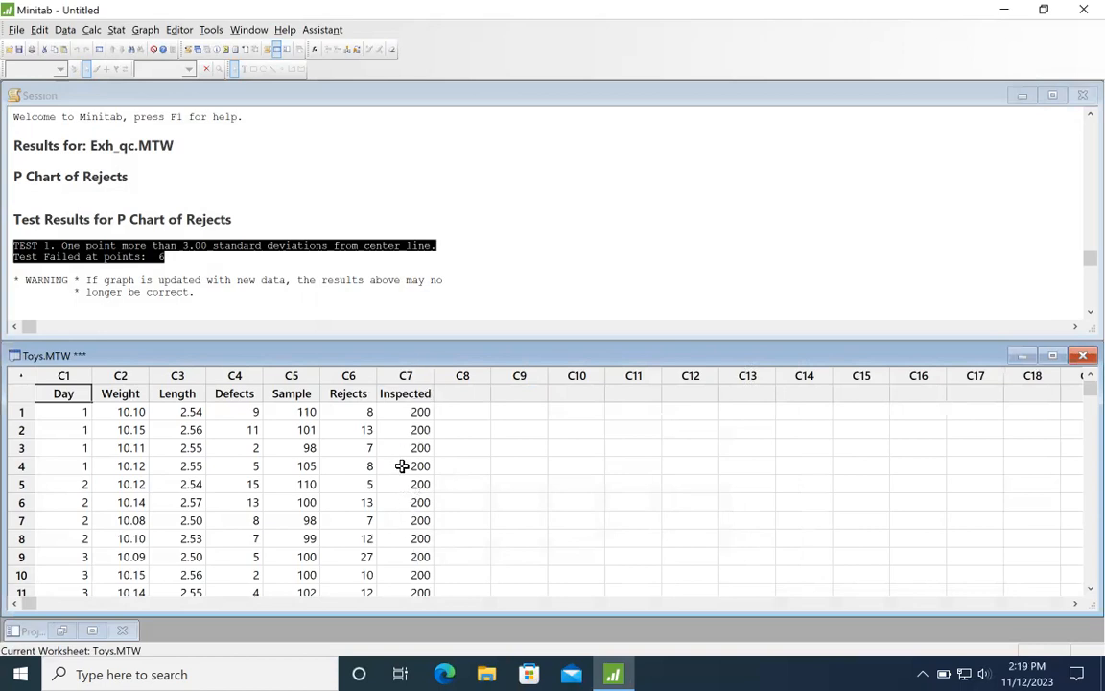
Set up an NP control chart with Rejects as the variable and Inspected as the subgroup sizes.
click(348, 395)
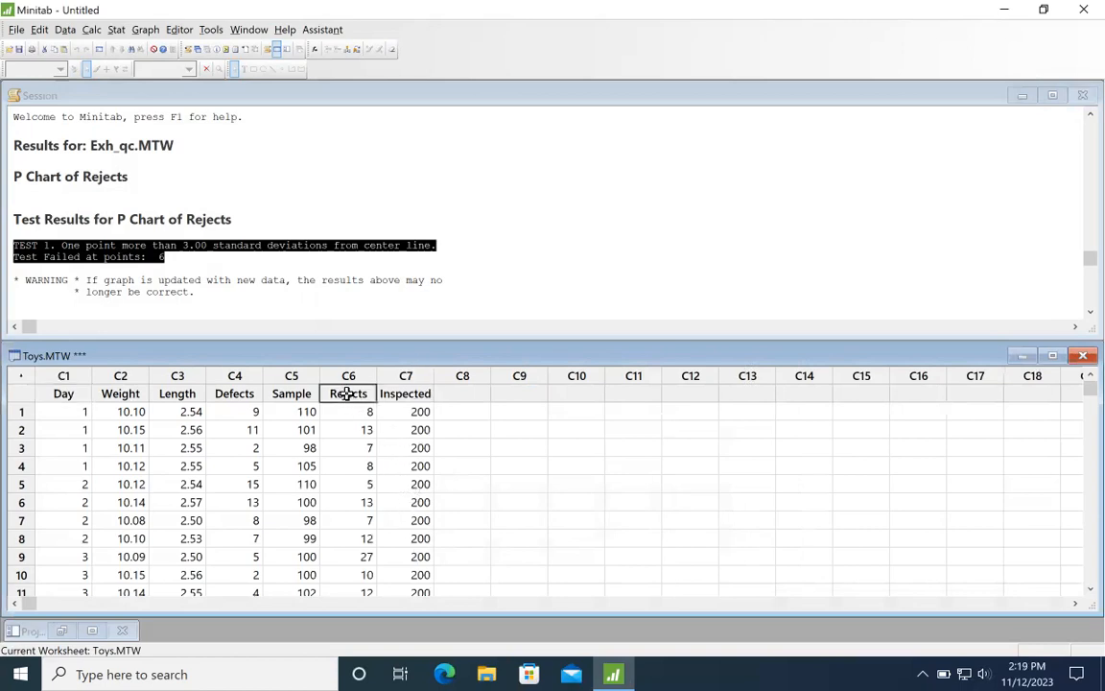
click(403, 394)
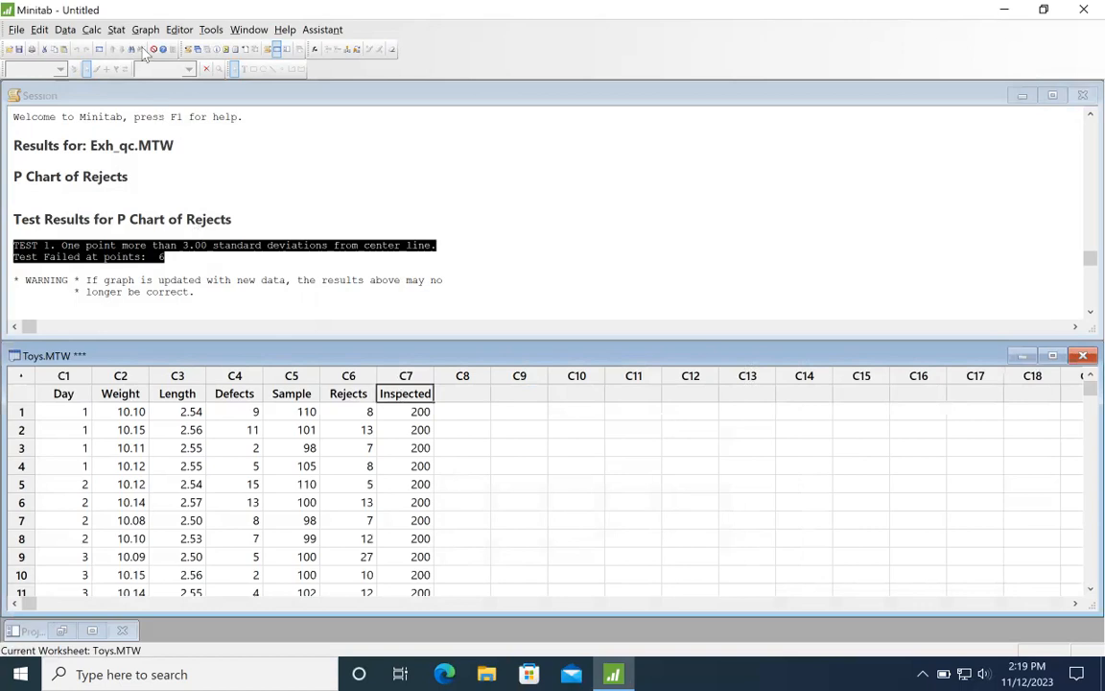
click(116, 29)
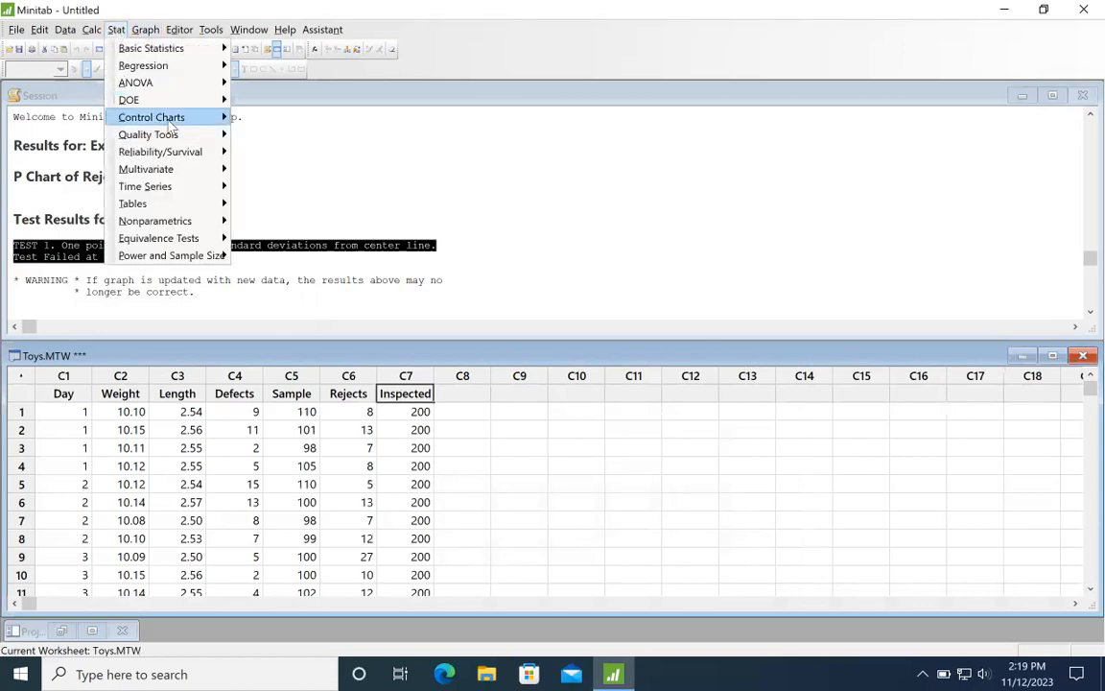
mouse_move(169, 119)
mouse_move(255, 171)
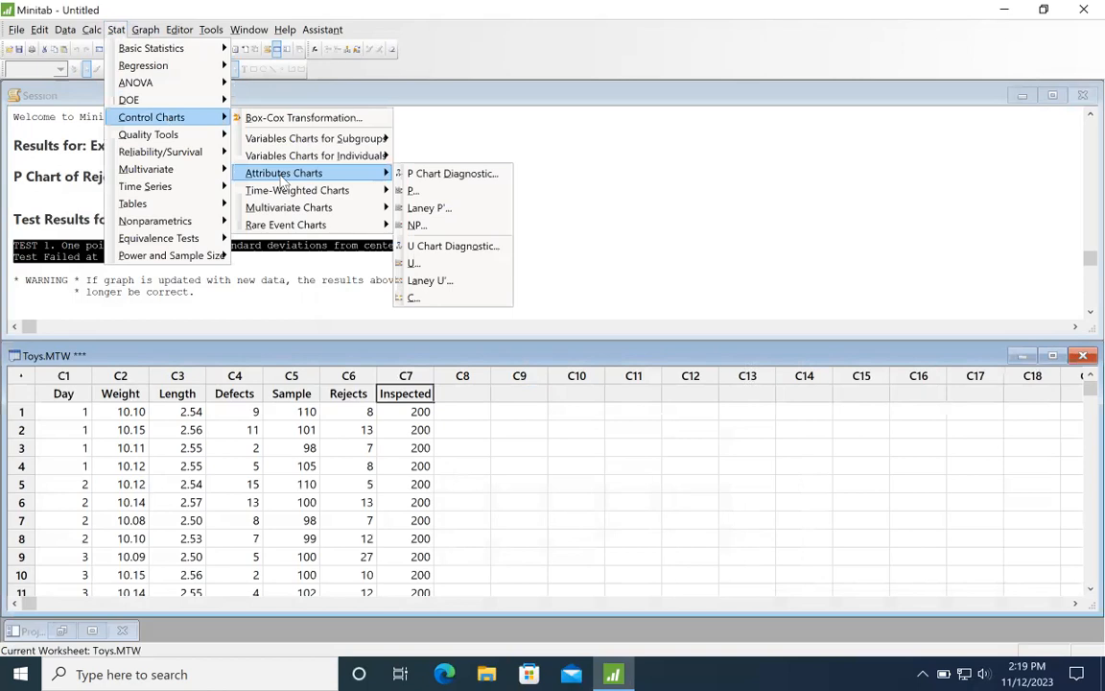
click(416, 226)
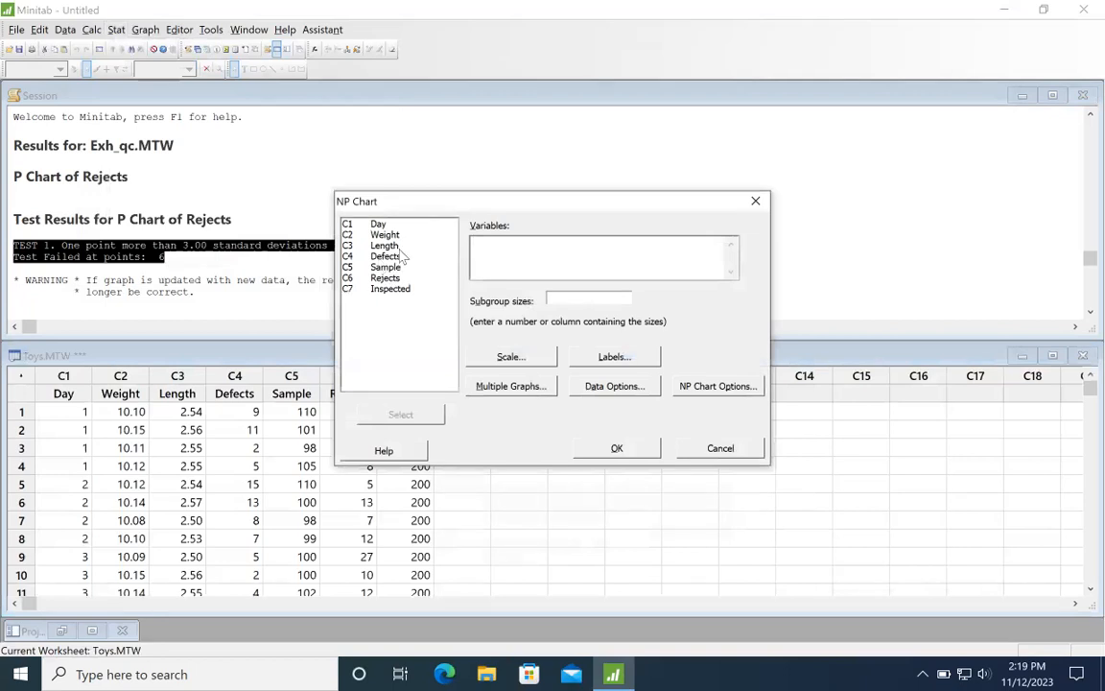
click(385, 278)
double_click(386, 280)
click(388, 269)
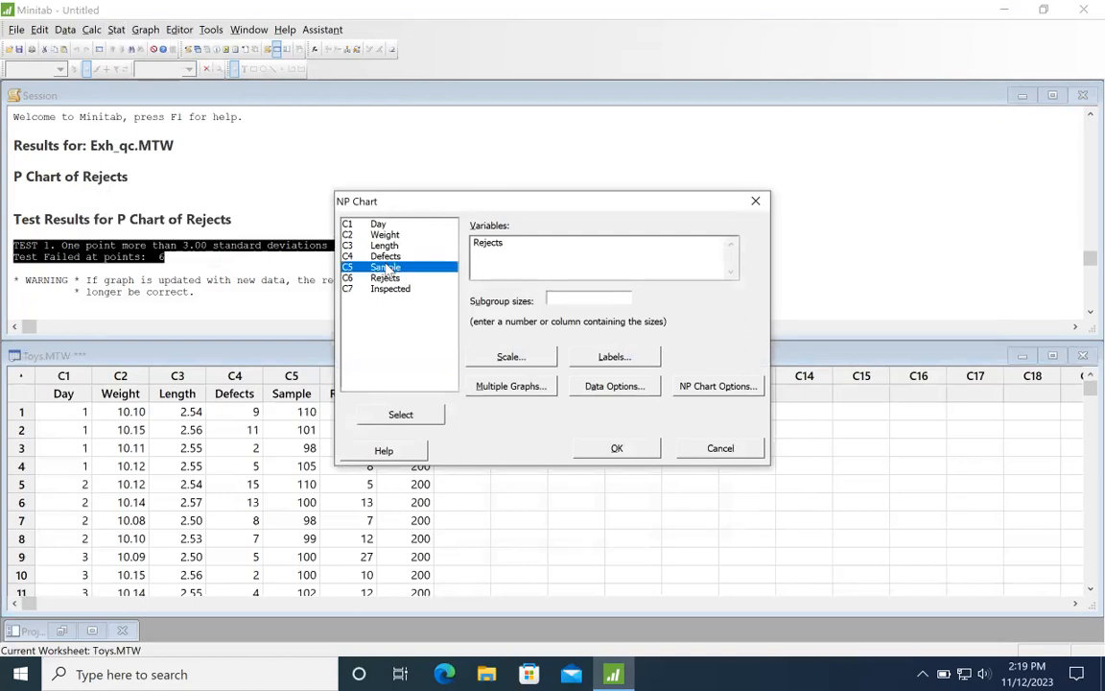
double_click(384, 290)
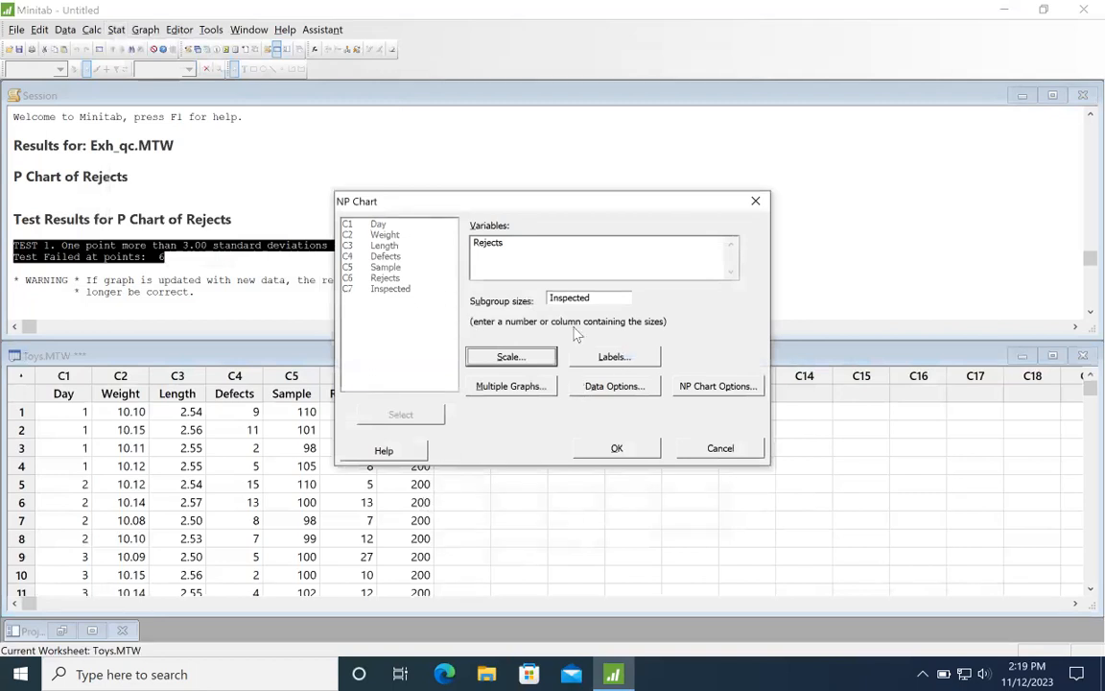
Split the NP chart display into segments of 10 subgroups each and generate the chart.
click(706, 387)
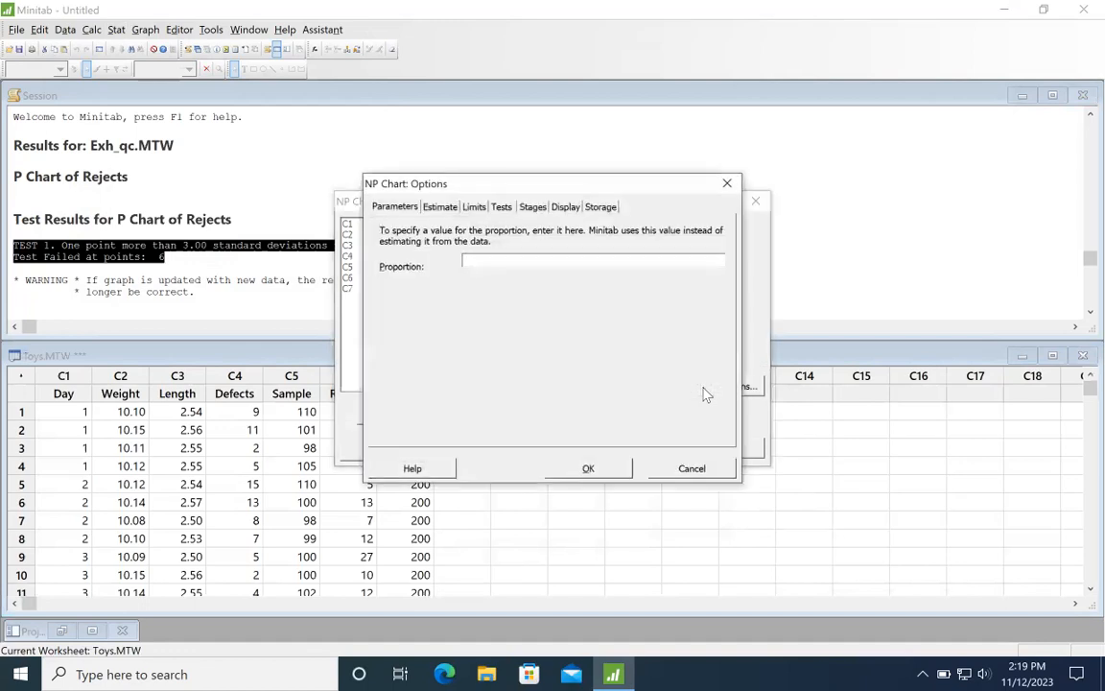
click(565, 208)
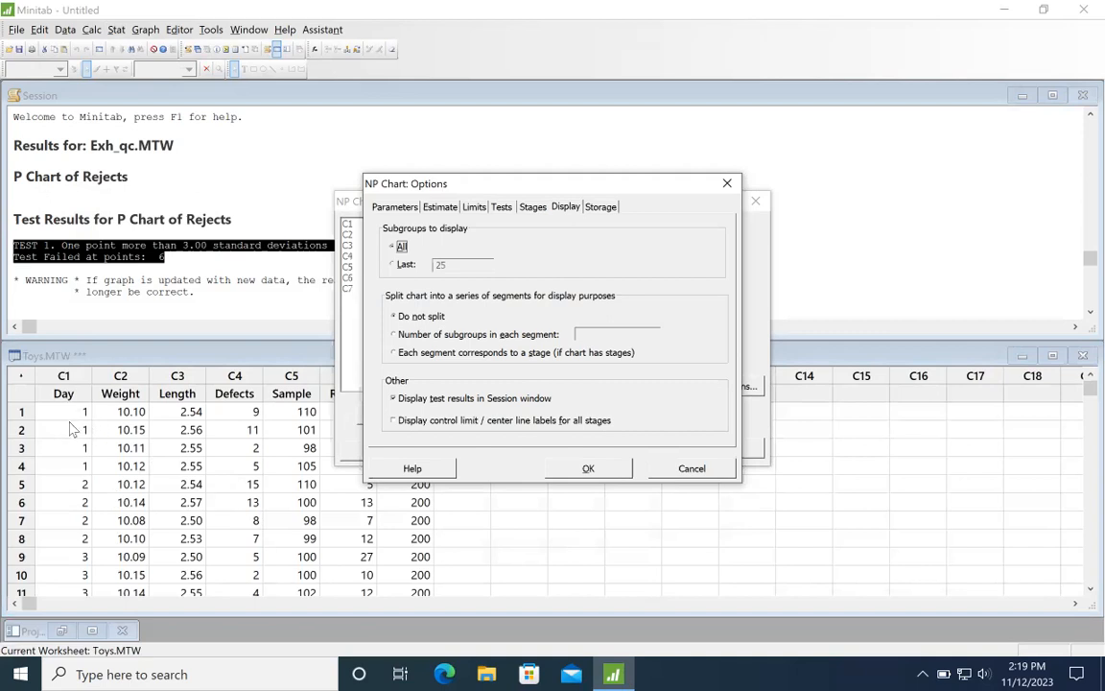
click(393, 335)
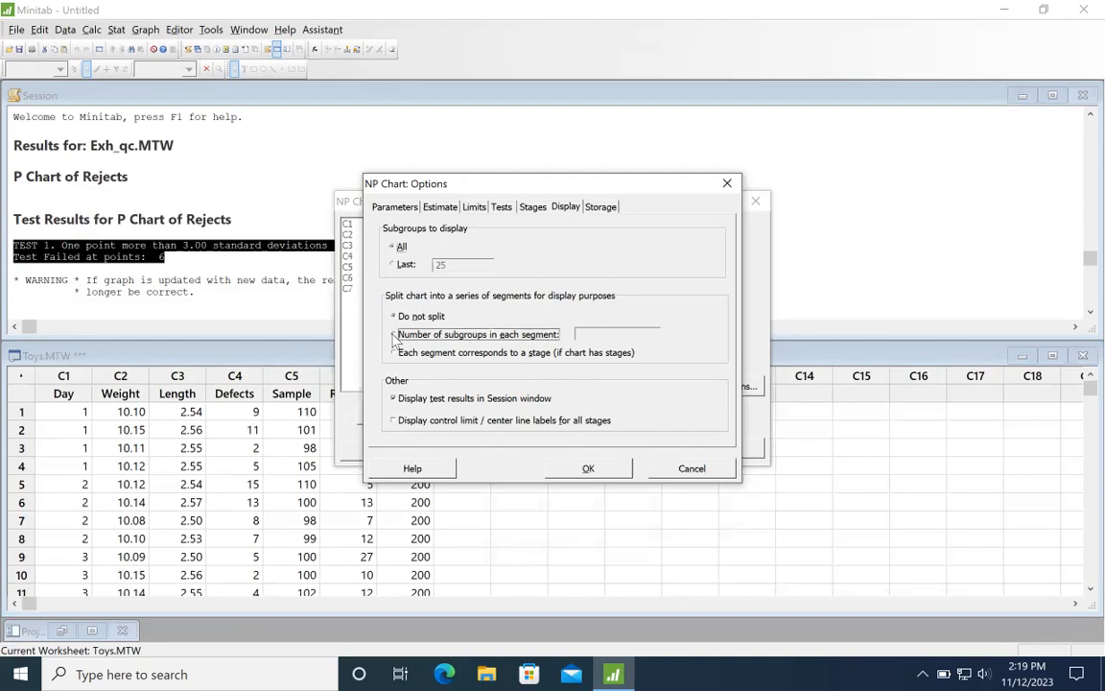
click(593, 335)
text(10)
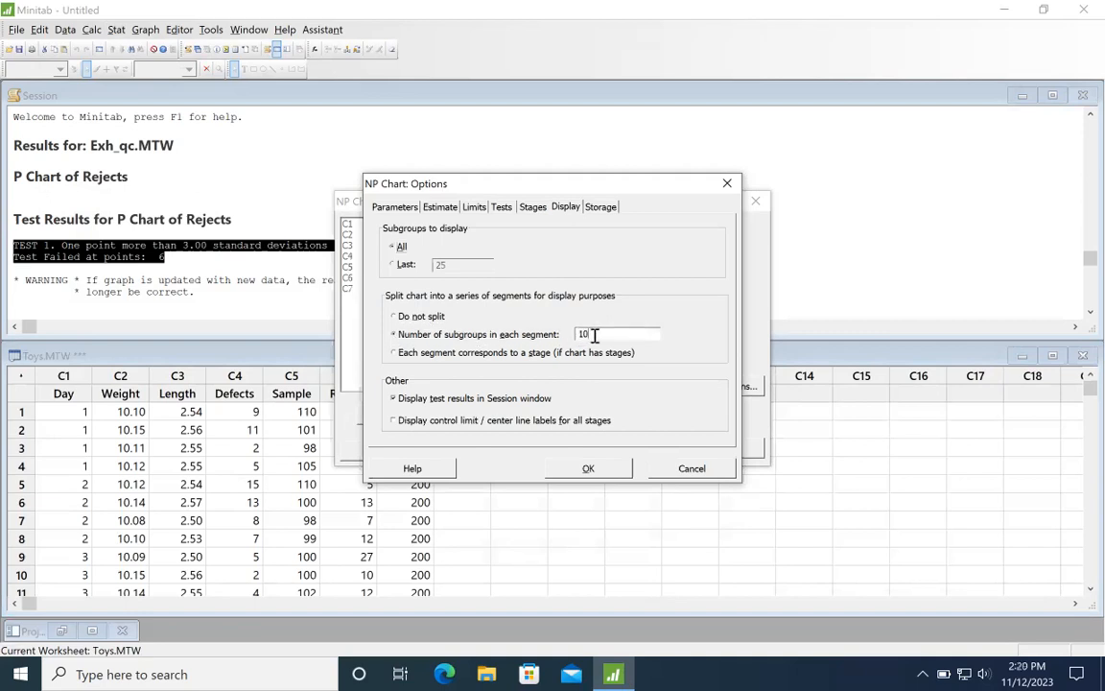
click(590, 468)
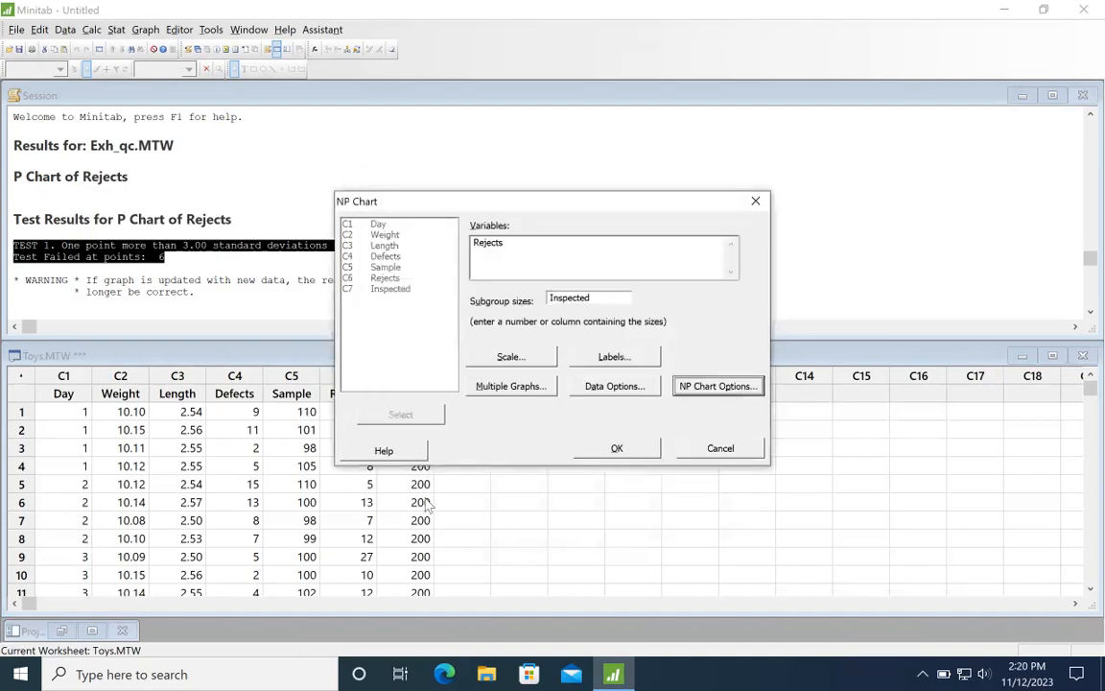
click(619, 448)
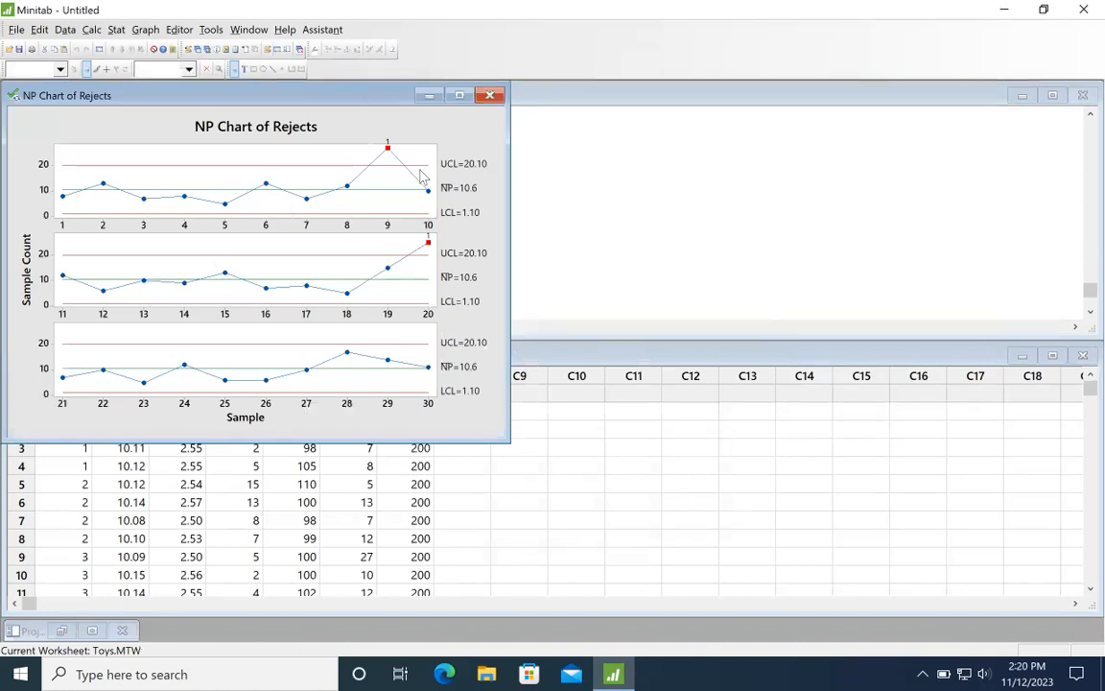
Maximize the NP Chart of Rejects and examine the sample counts of points 11, 12 and 13.
drag(379, 102, 929, 175)
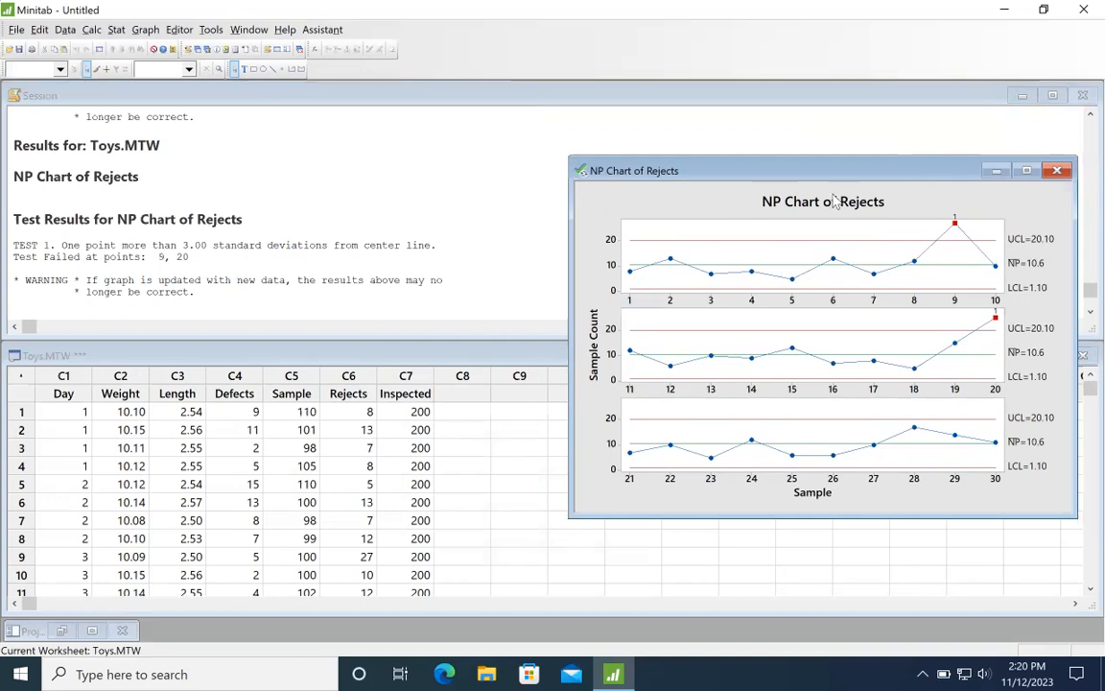
click(1027, 171)
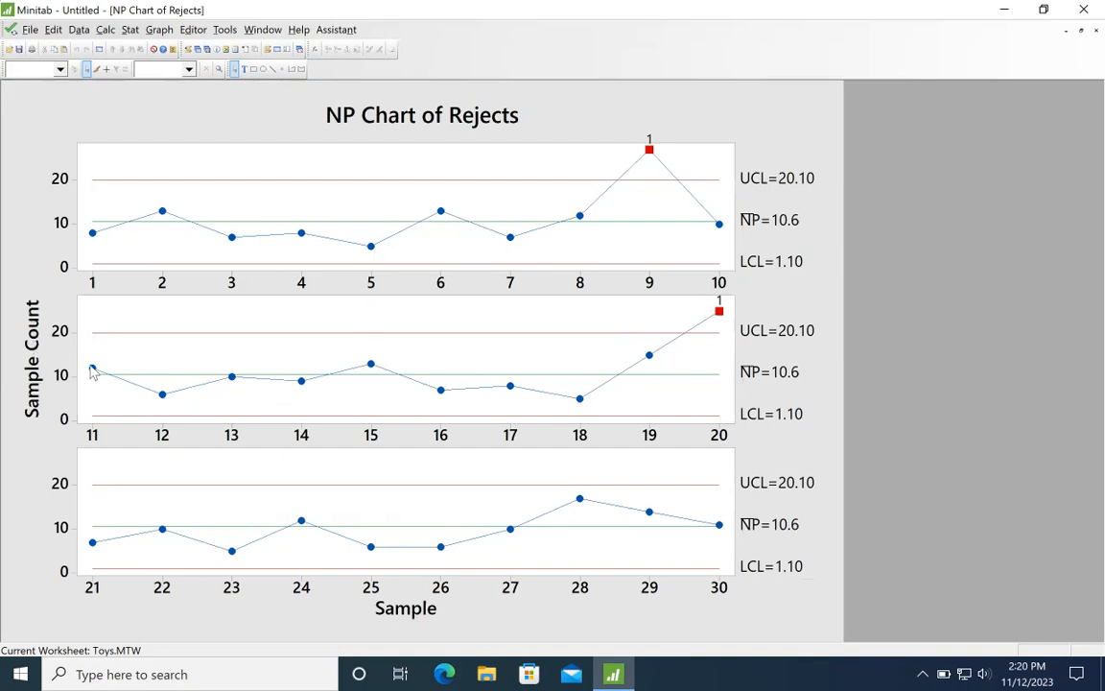
mouse_move(92, 373)
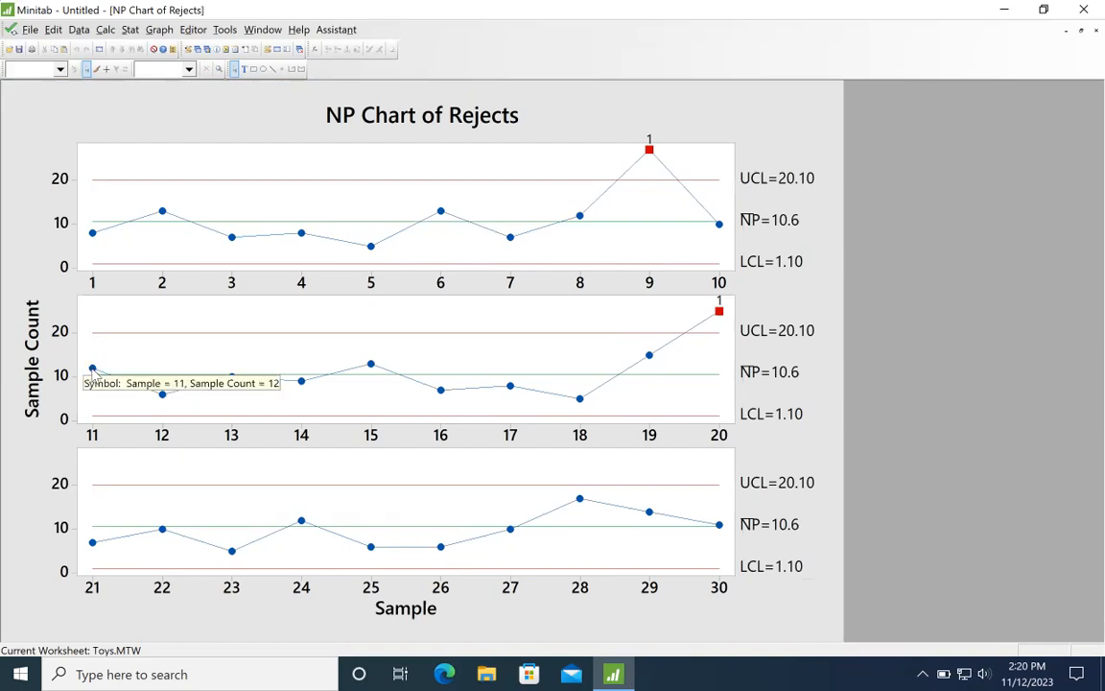
mouse_move(163, 402)
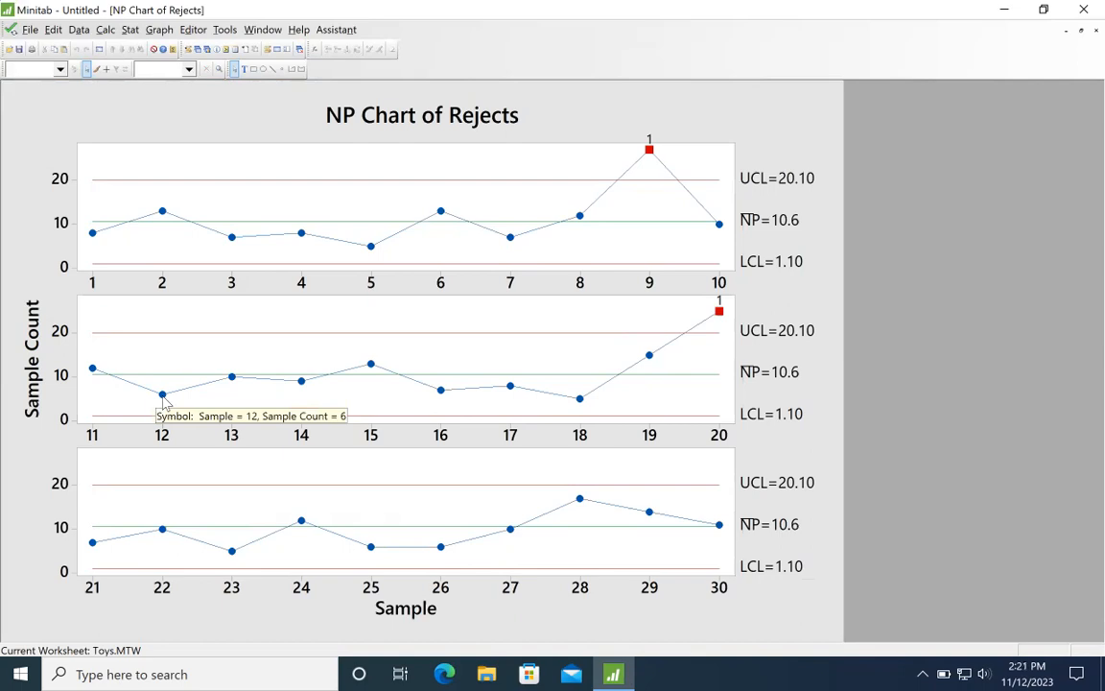
mouse_move(232, 383)
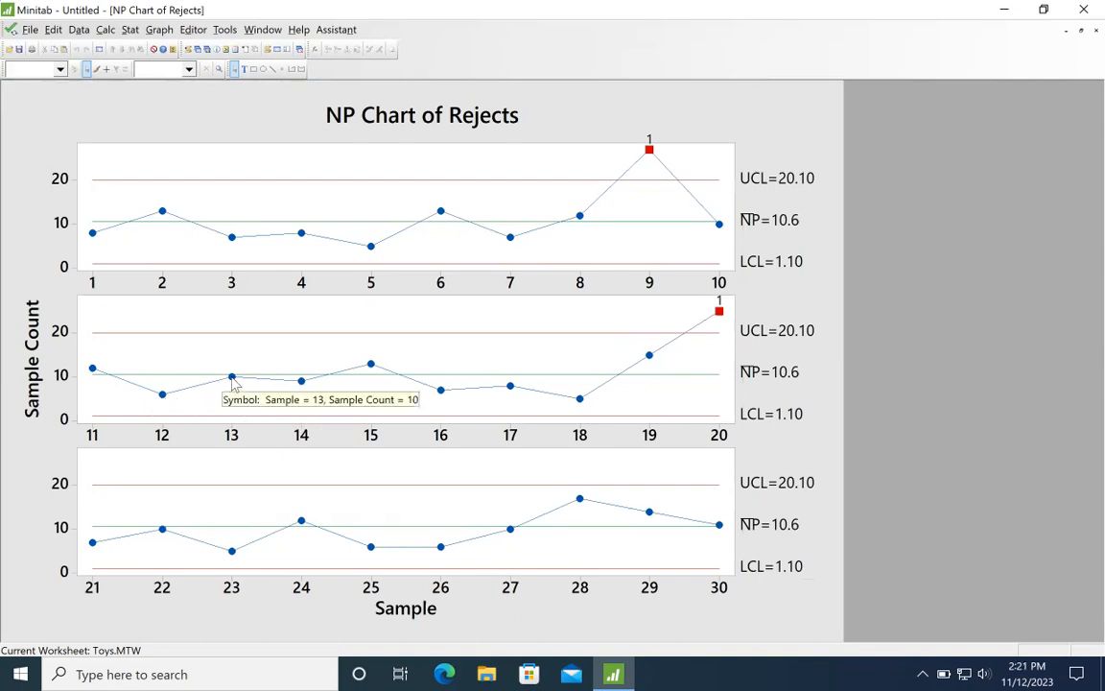